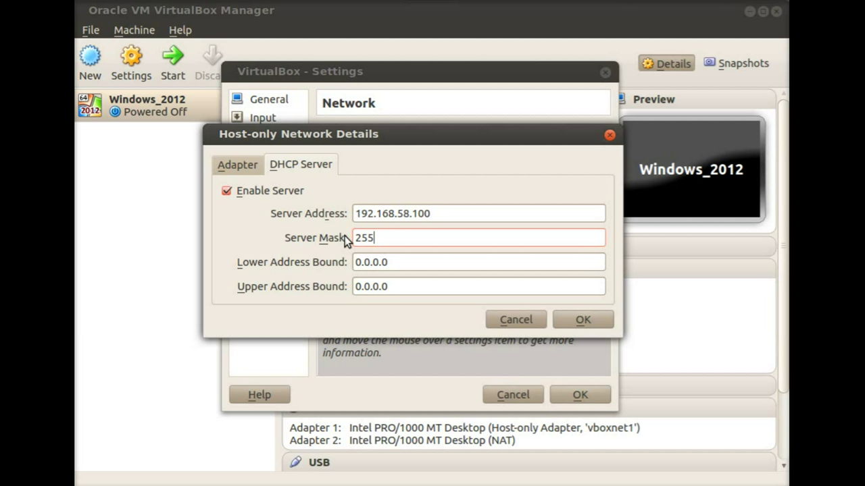
Set the host-only network's DHCP server mask to 255.255.255.0 and its address bounds to 192.168.58.101 and 192.168.58.200, and save the settings.
text(.255.0)
key(Tab)
text(19)
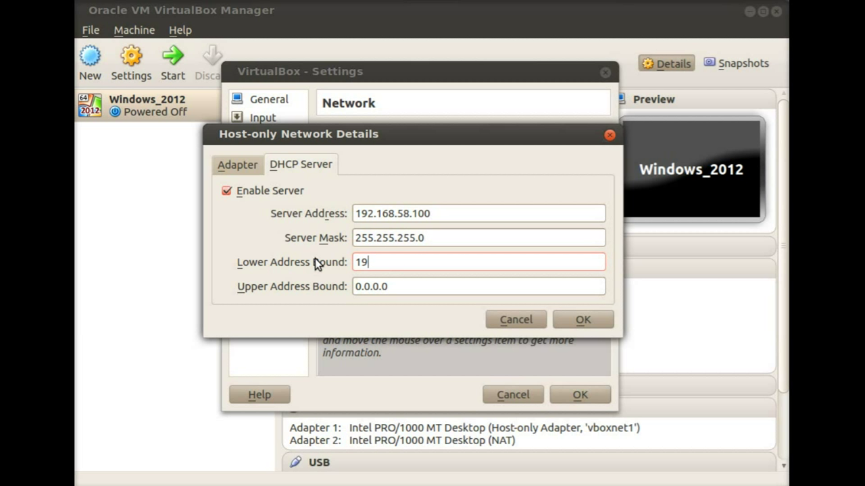
text(2.168.58.101)
key(Tab)
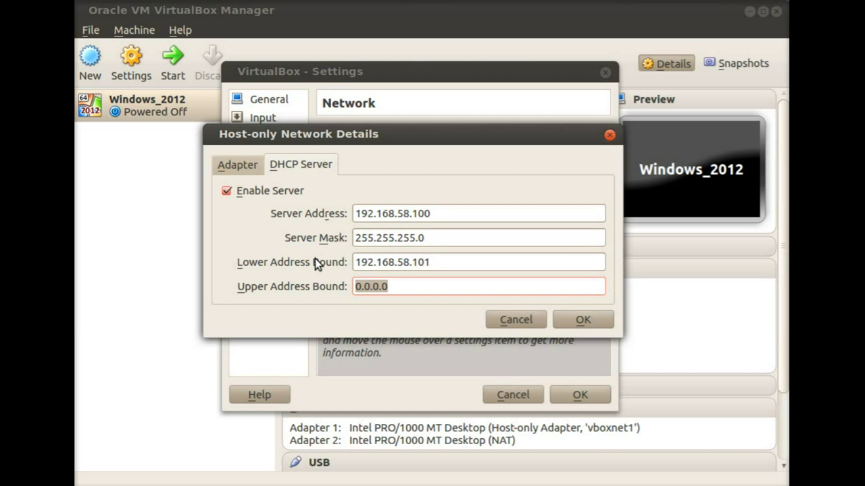
text(192.168)
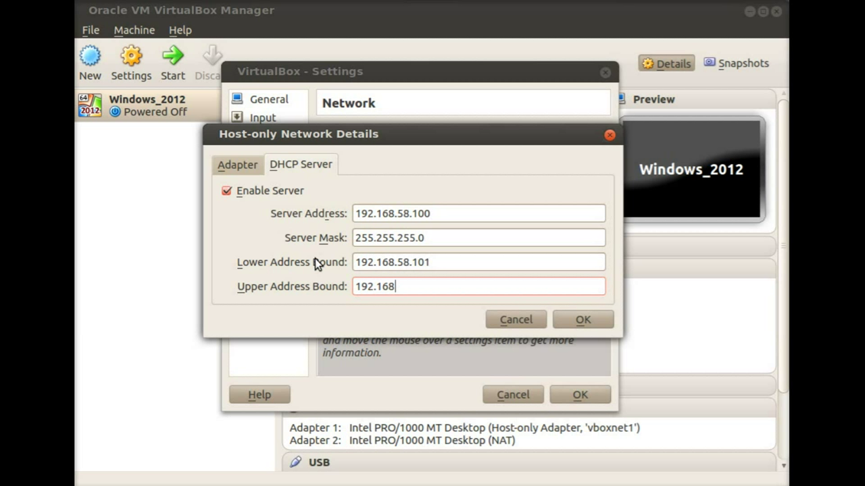
text(.58.200)
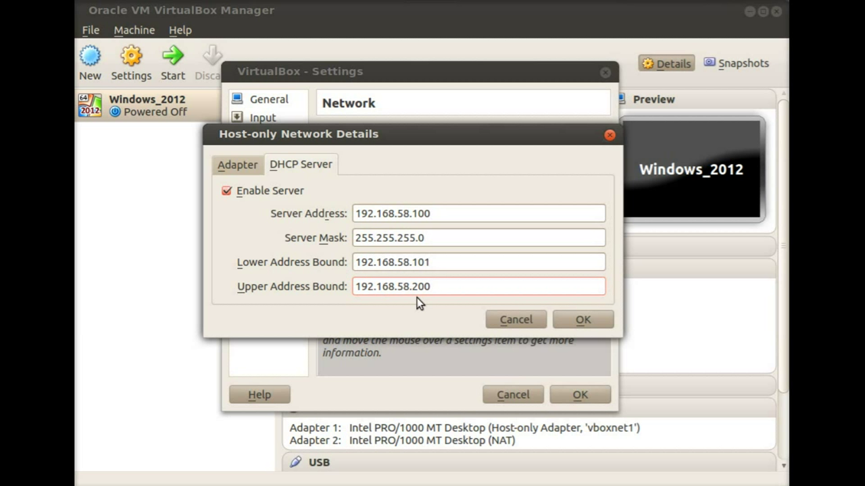
click(593, 318)
click(577, 396)
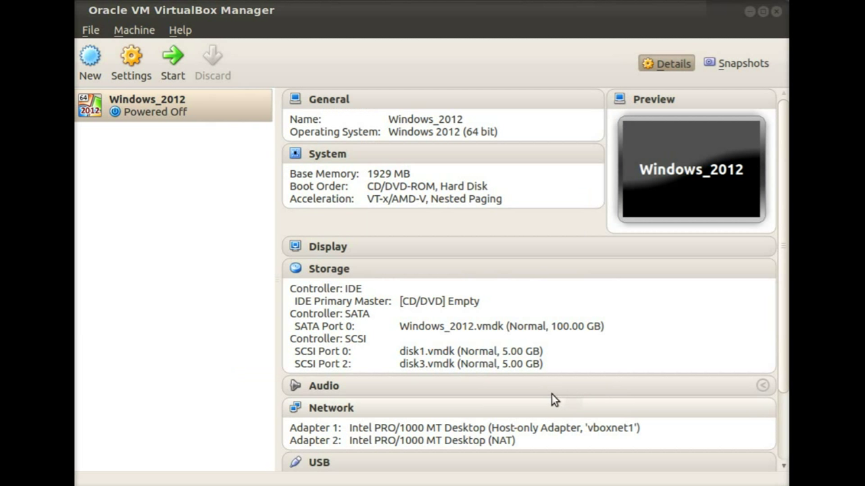
Enable network adapters 3 and 4 of the Windows_2012 virtual machine as host-only adapters, both on vboxnet2.
click(331, 408)
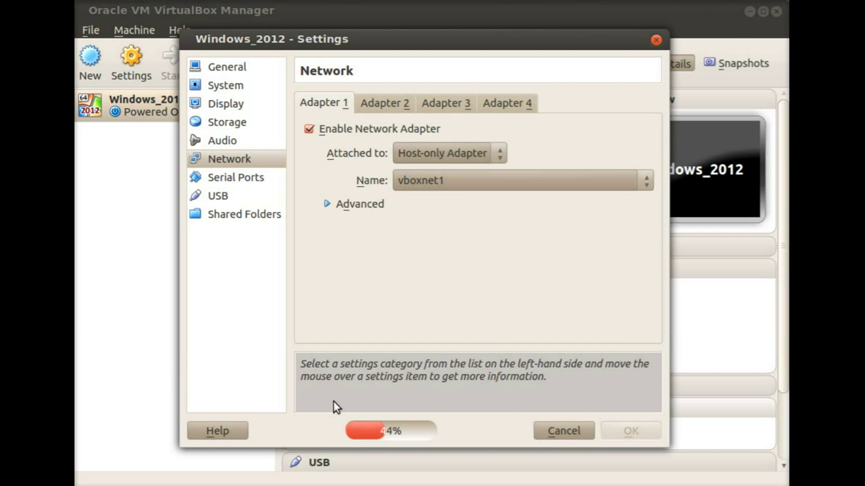
click(443, 102)
click(365, 129)
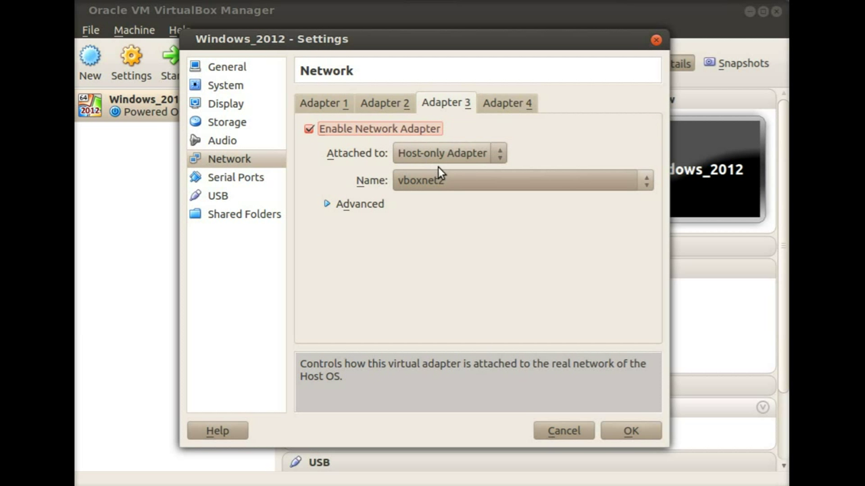
click(516, 101)
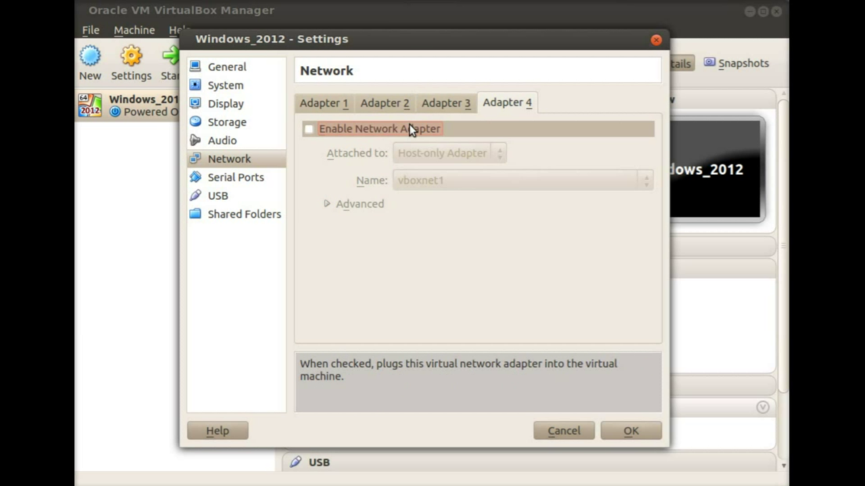
click(346, 129)
click(439, 181)
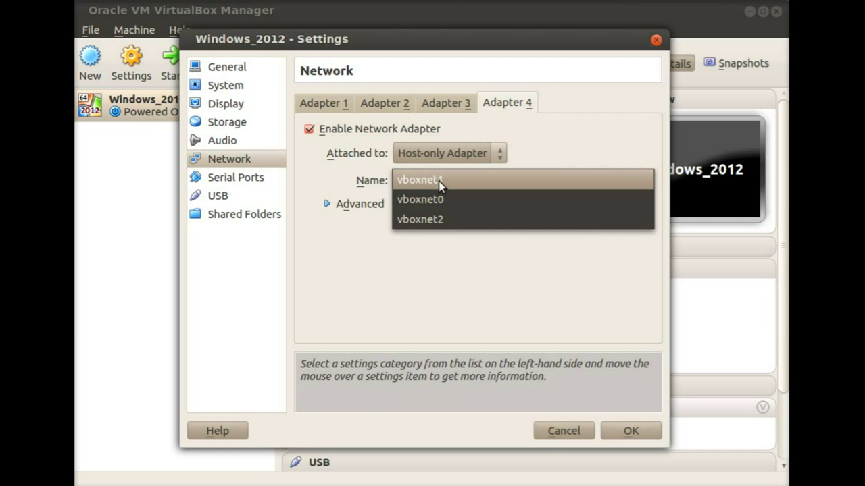
click(445, 217)
click(622, 432)
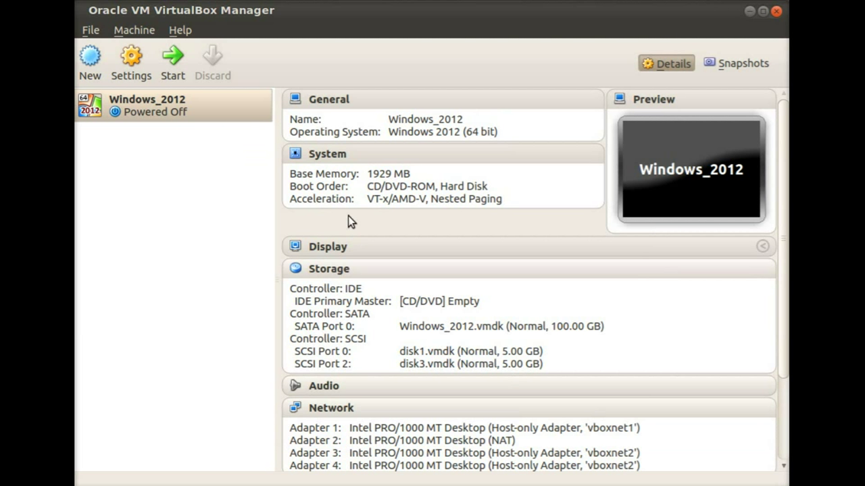
Start the Windows_2012 virtual machine and open the local server's NIC Teaming configuration, showing the team interfaces in an enlarged window.
click(172, 62)
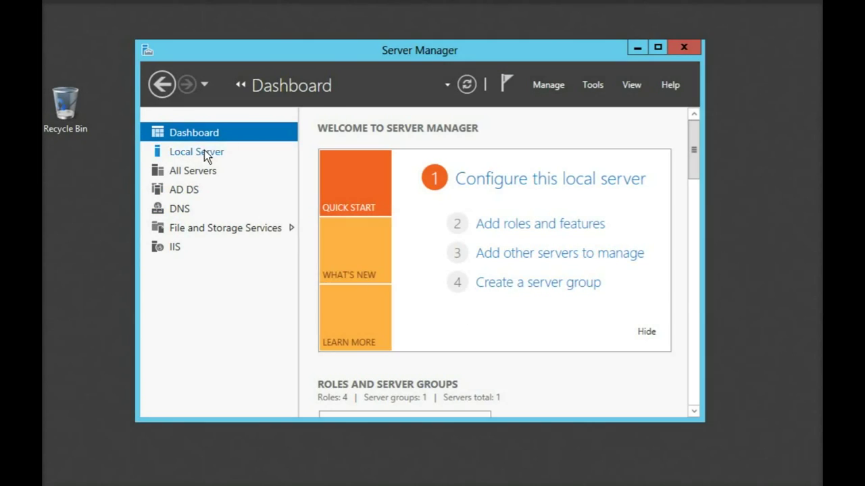
click(204, 154)
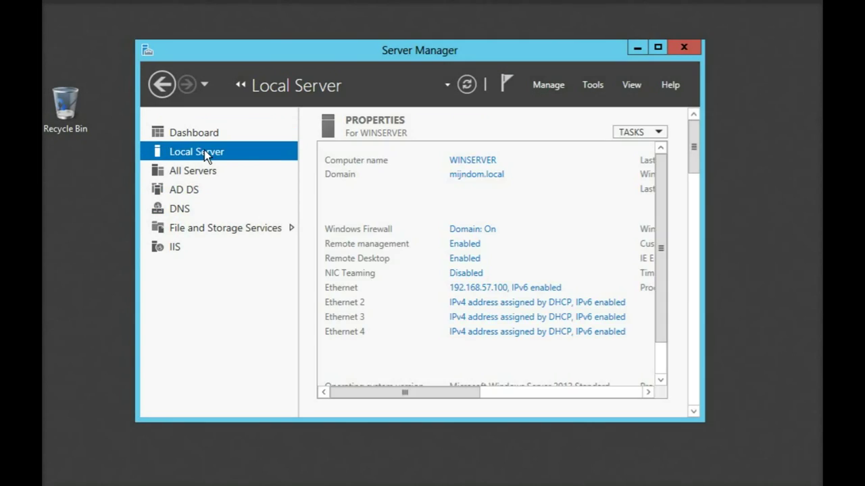
click(466, 276)
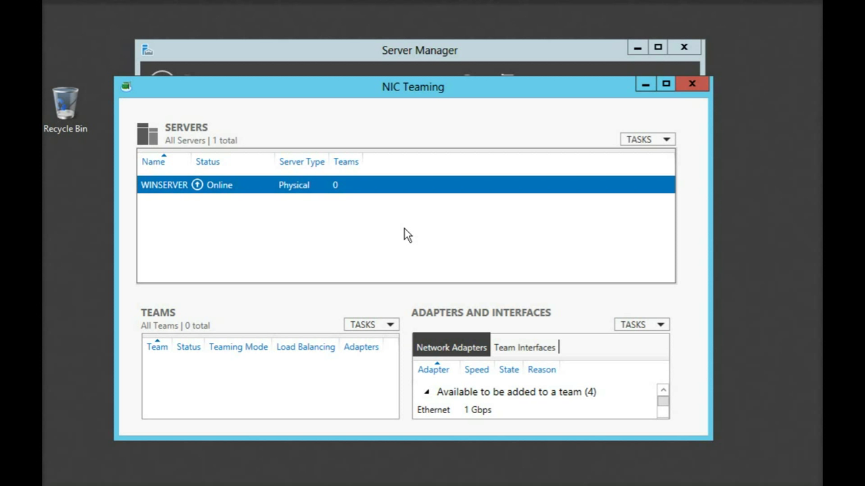
drag(458, 89, 439, 50)
drag(689, 396, 716, 445)
click(516, 308)
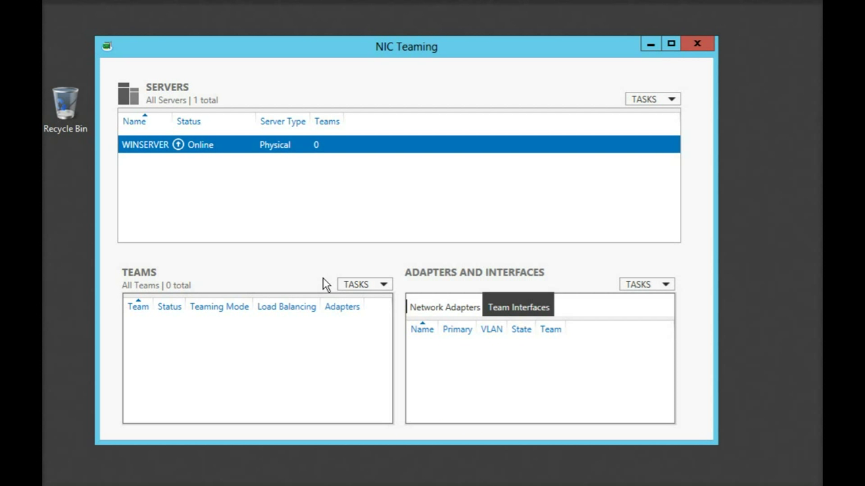
Set up a new NIC team named NICteam1 with Ethernet 3 and Ethernet 4 as member adapters.
click(382, 284)
click(369, 299)
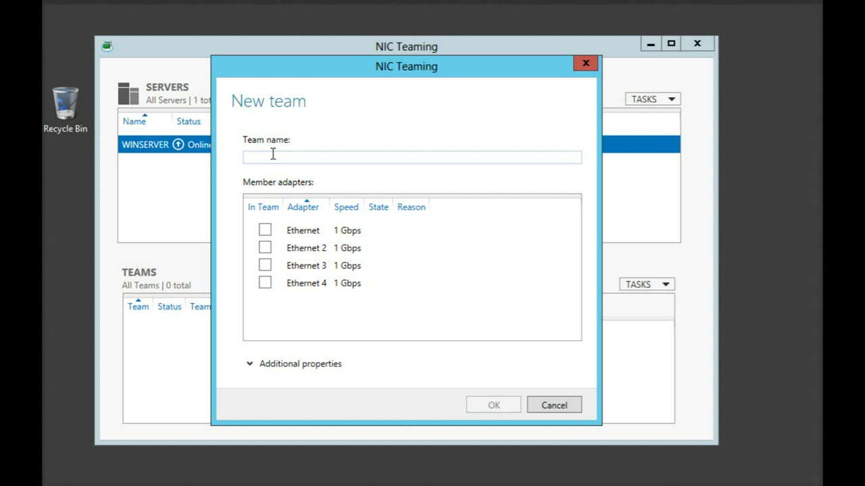
text(NICteam1)
click(265, 266)
click(265, 283)
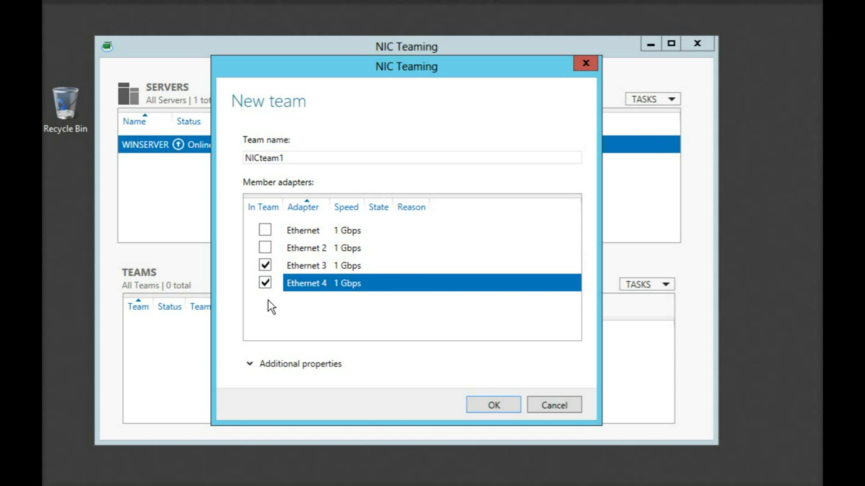
Review the team's additional properties, keep Switch Independent, Address Hash and all adapters active, and create the team.
click(250, 364)
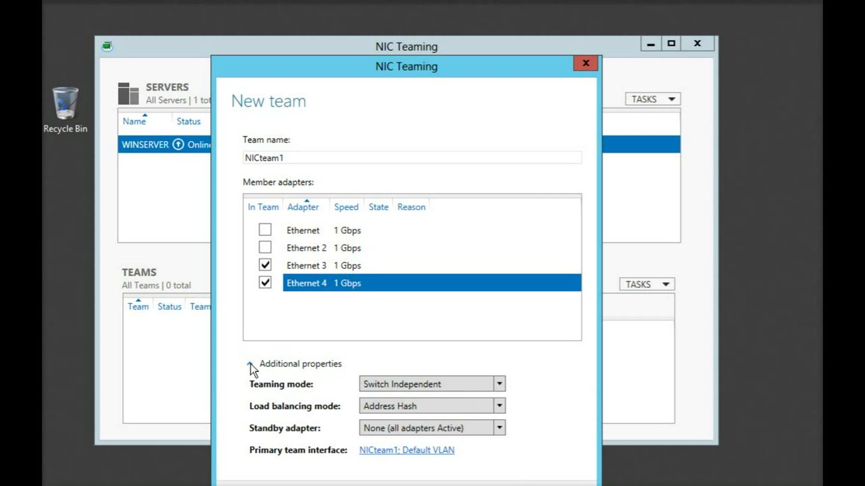
click(499, 385)
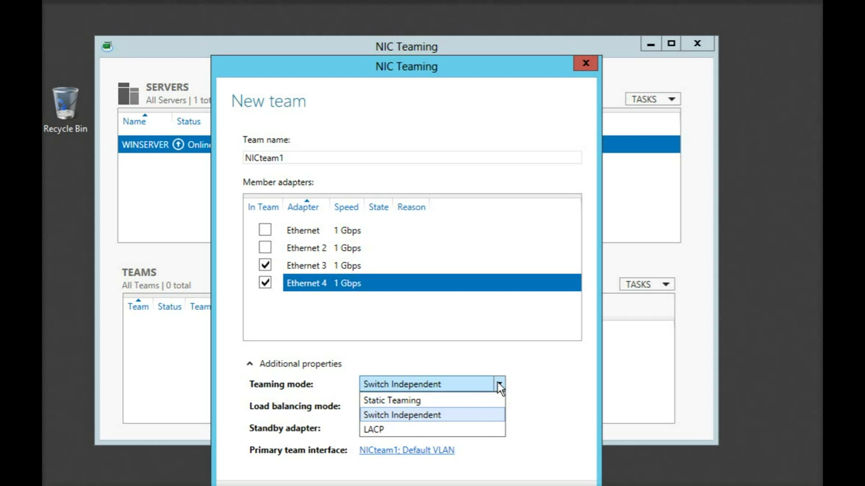
click(499, 385)
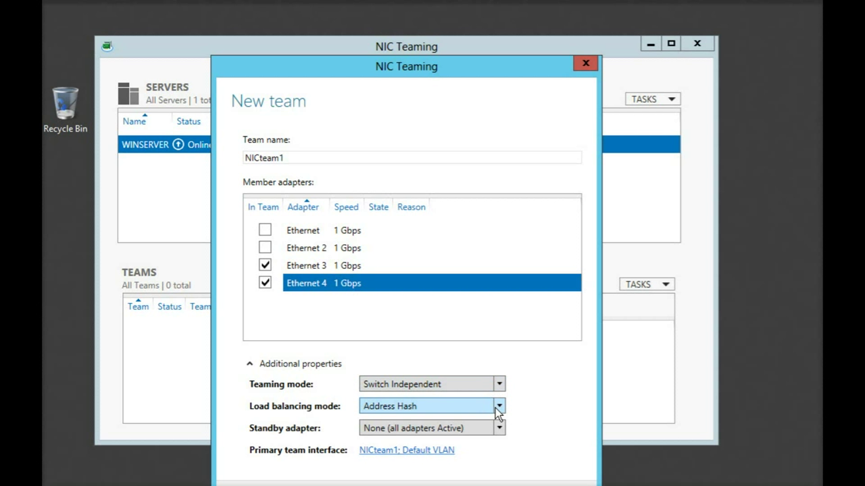
click(499, 405)
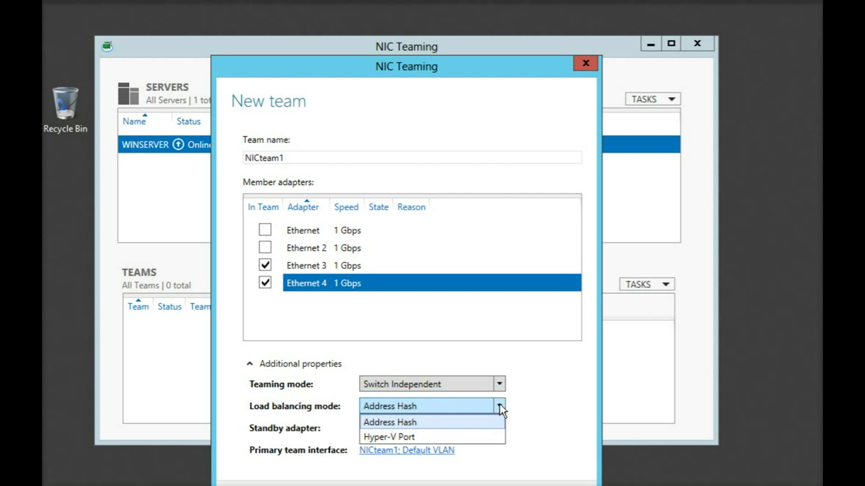
click(500, 404)
click(503, 428)
click(503, 428)
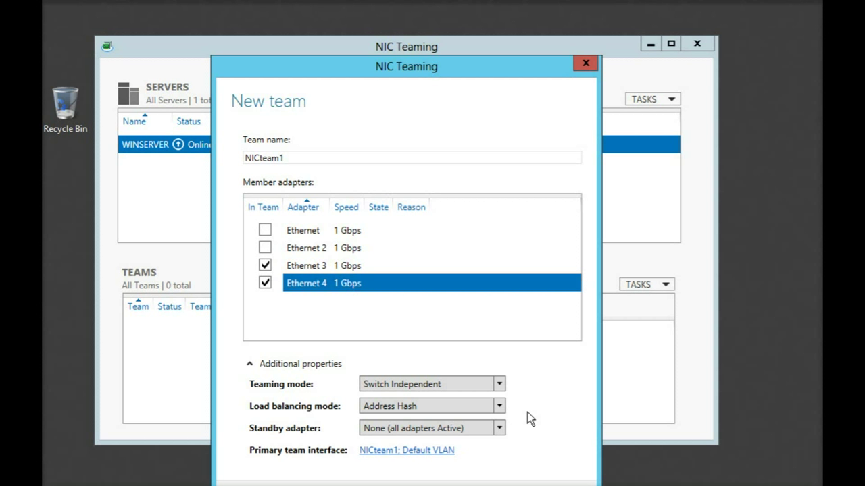
drag(471, 70, 457, 43)
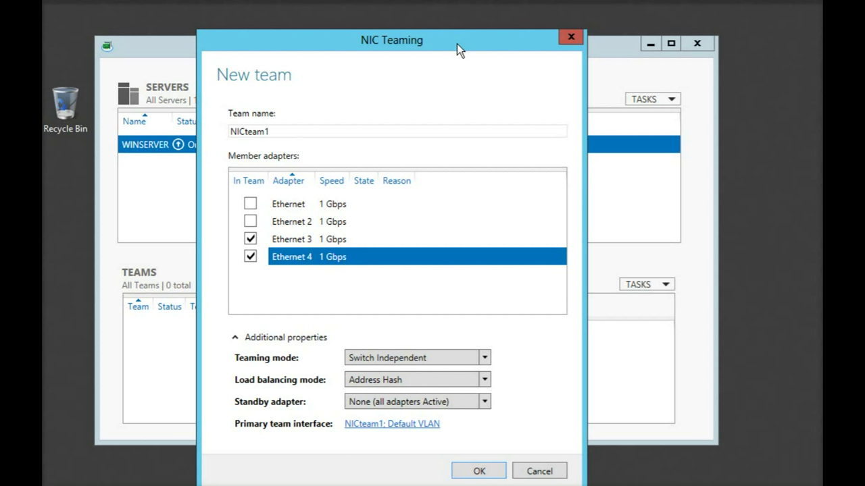
click(471, 469)
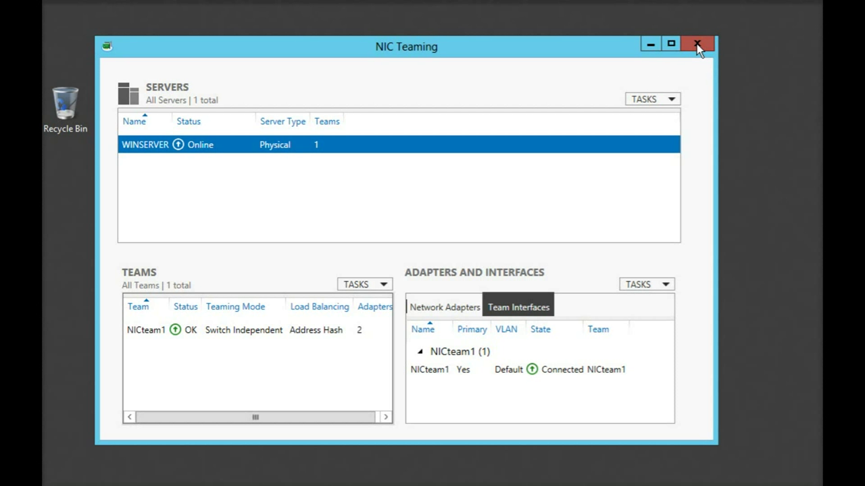
Switch to Windows PowerShell and run ipconfig to check the IP configuration of the new team adapter.
click(115, 484)
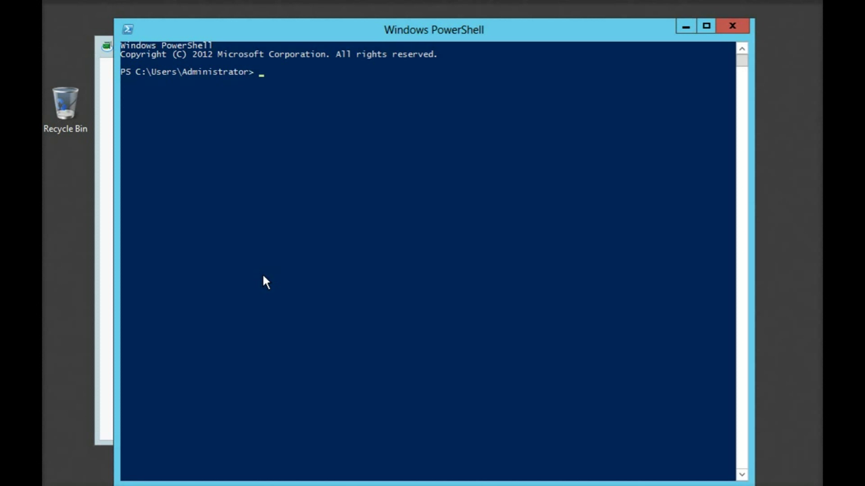
text(ipconfig)
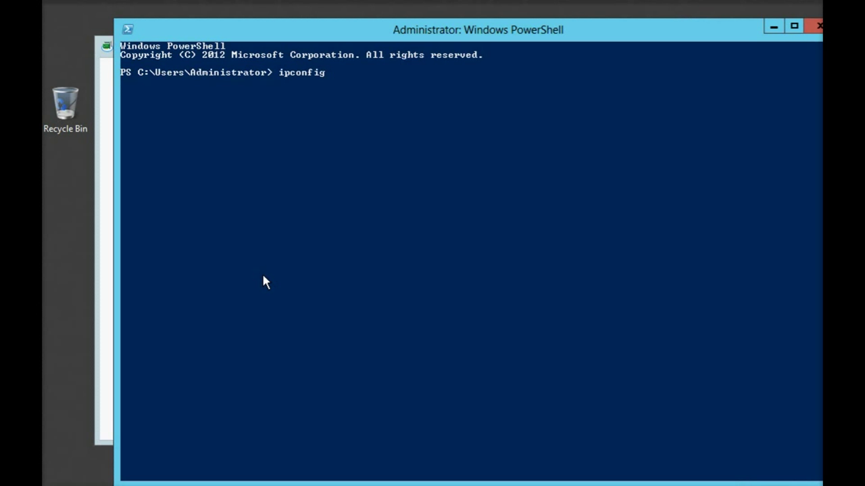
key(Return)
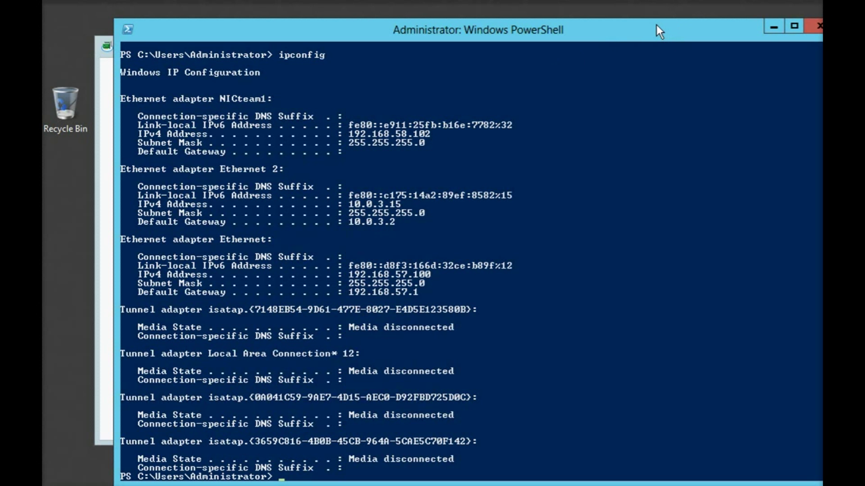
Return to NIC Teaming and delete the team NICteam1.
click(100, 113)
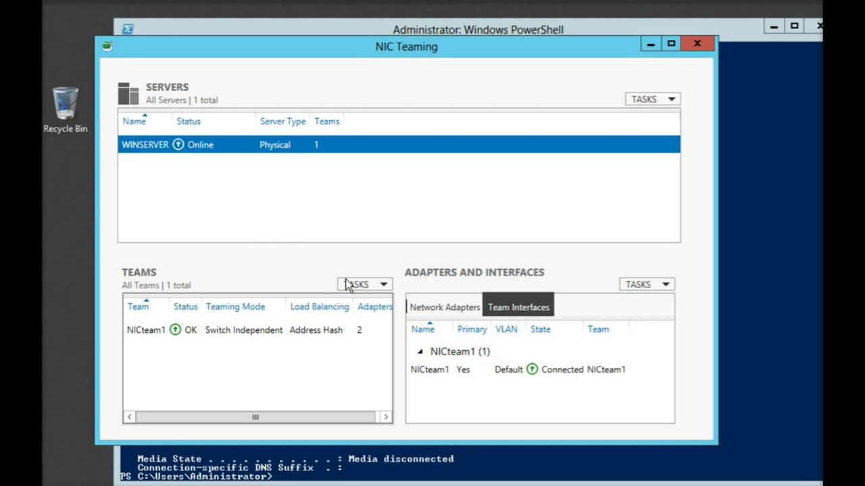
click(195, 329)
right_click(199, 333)
click(220, 338)
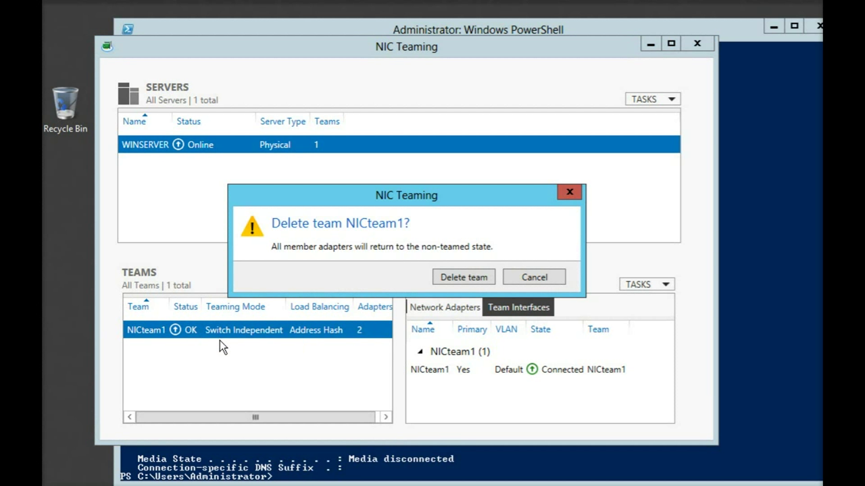
click(449, 277)
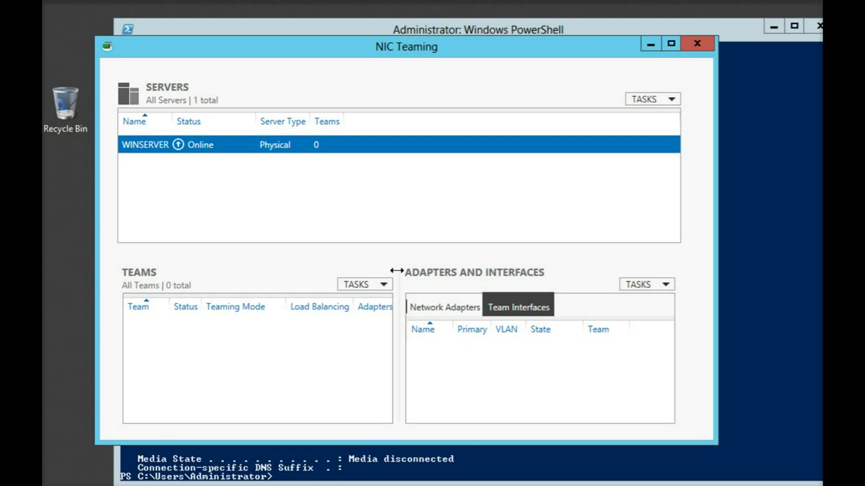
Switch back to PowerShell and run ipconfig again to examine the addresses of the separate Ethernet adapters.
click(356, 30)
text(ipconfig)
key(Return)
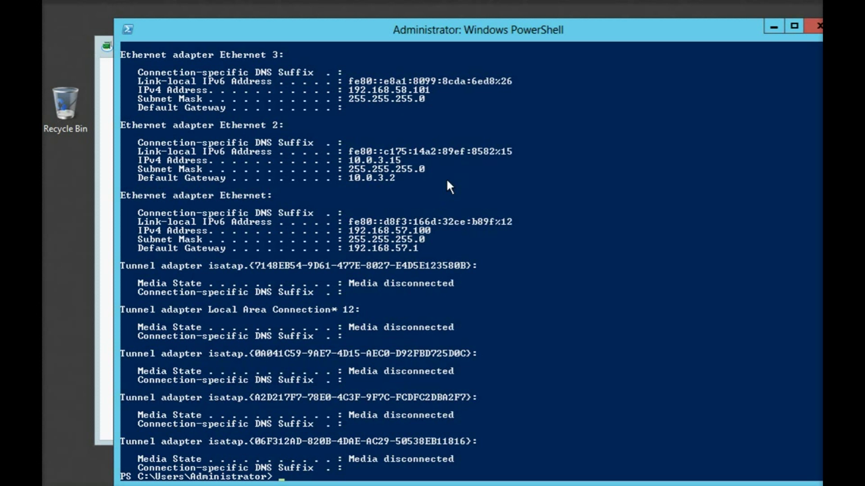
scroll(536, 181, up, 3)
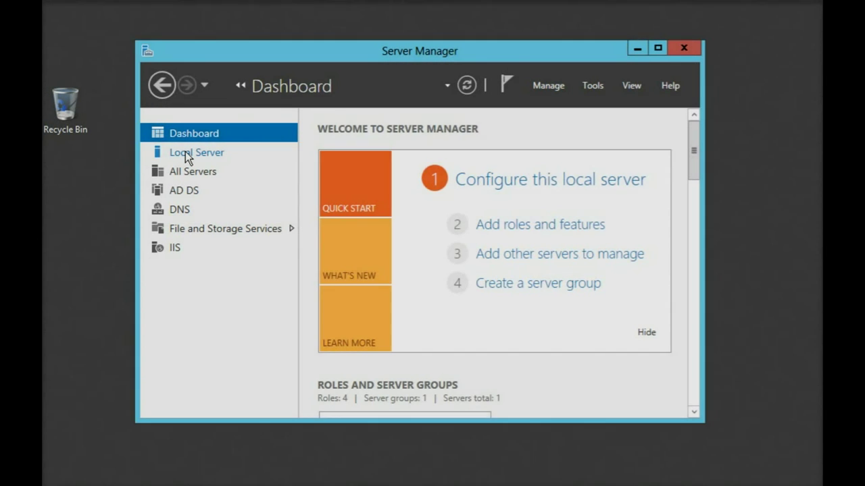
Open NIC Teaming from the Local Server properties and start a new team named NICteamstandby.
click(185, 151)
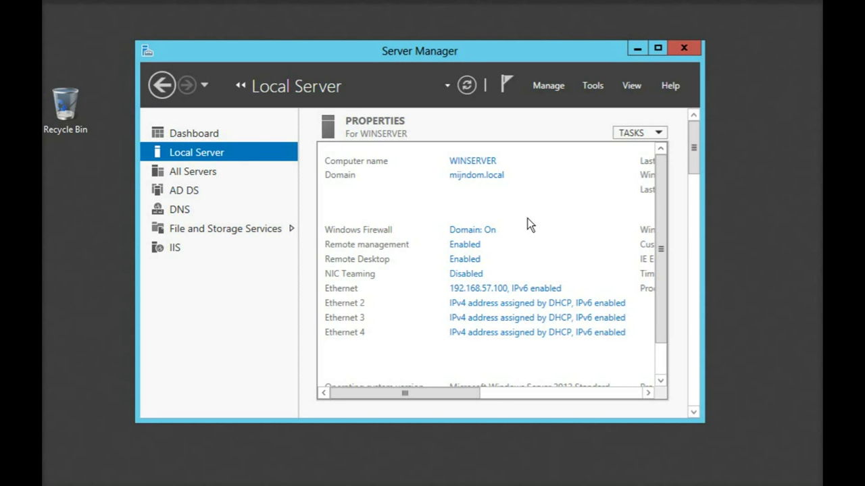
click(467, 274)
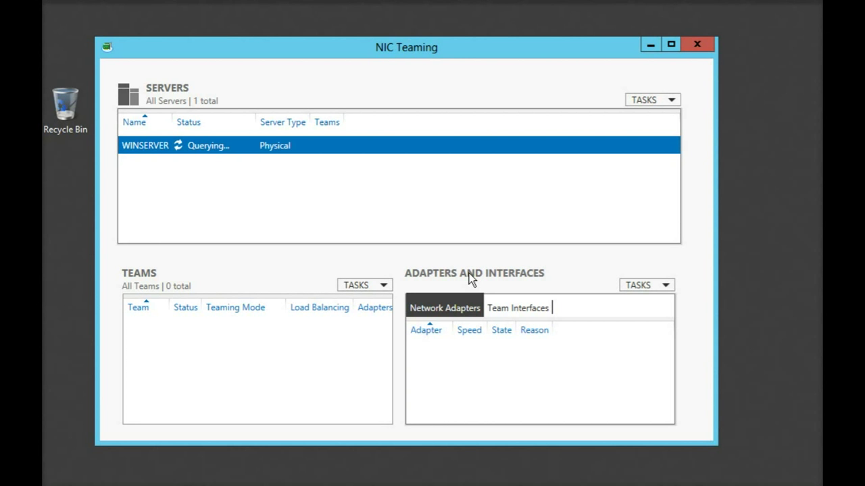
click(384, 284)
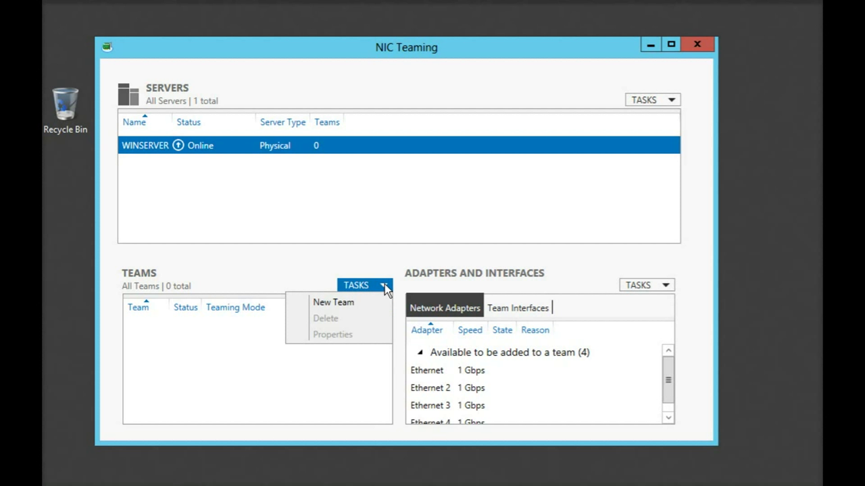
click(362, 298)
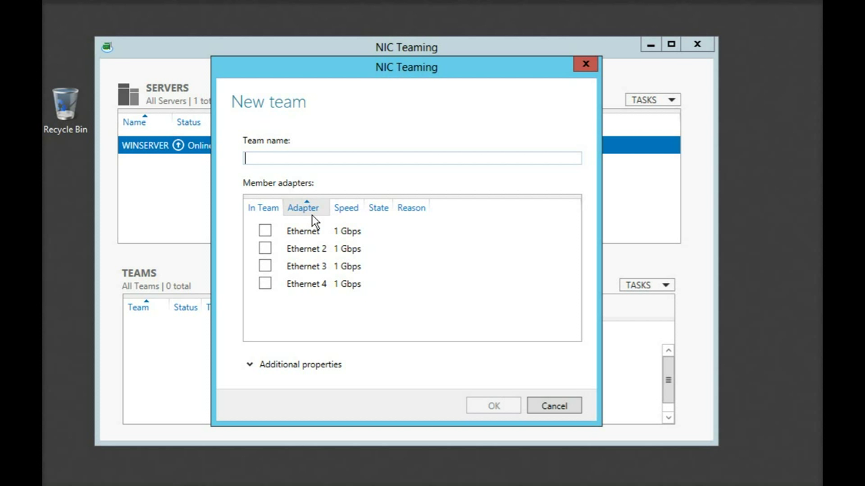
text(Nict)
key(BackSpace)
key(BackSpace)
key(BackSpace)
text(ICteamstandby)
Include the adapters Ethernet 3 and Ethernet 4 as members of the new team.
click(264, 266)
click(264, 266)
click(265, 284)
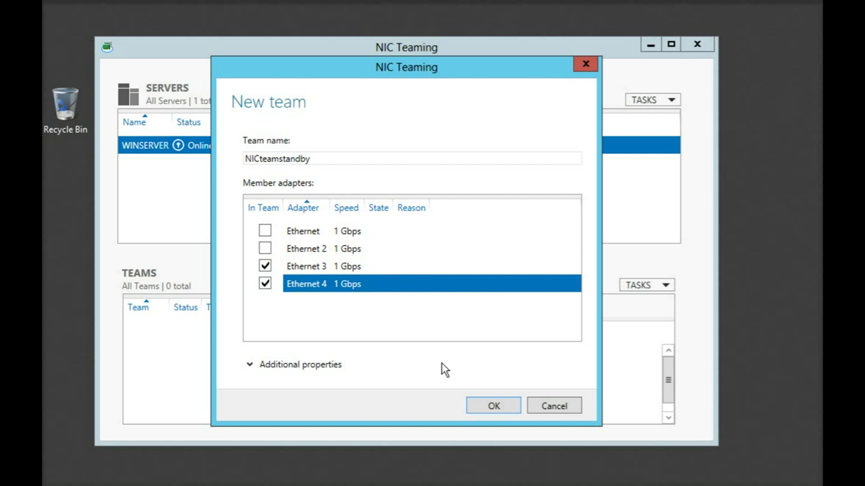
In the team's additional properties, set Ethernet 4 as the standby adapter and create the team.
click(251, 368)
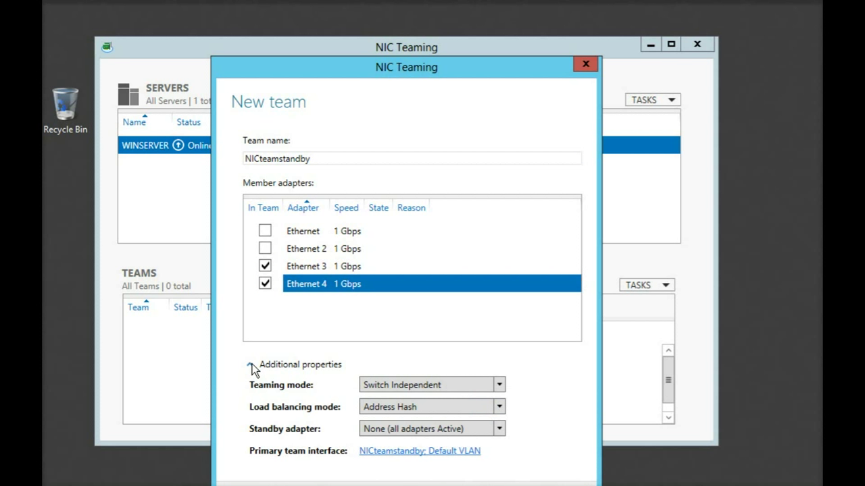
drag(366, 64, 358, 30)
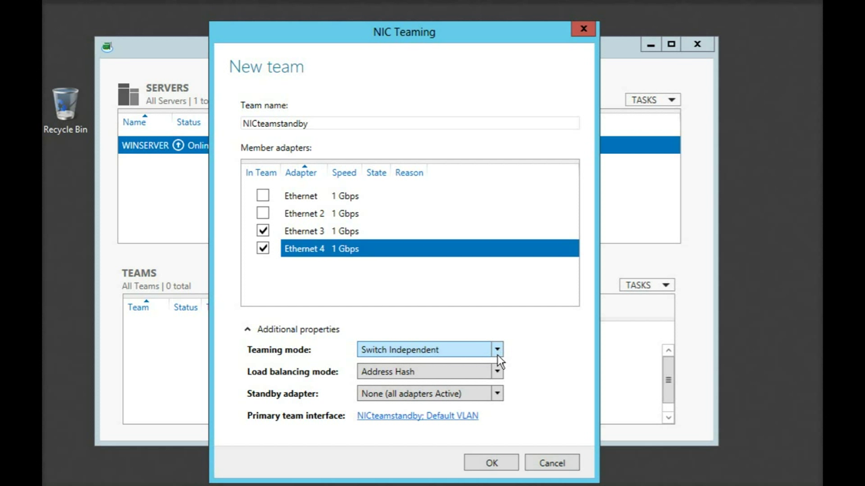
click(496, 394)
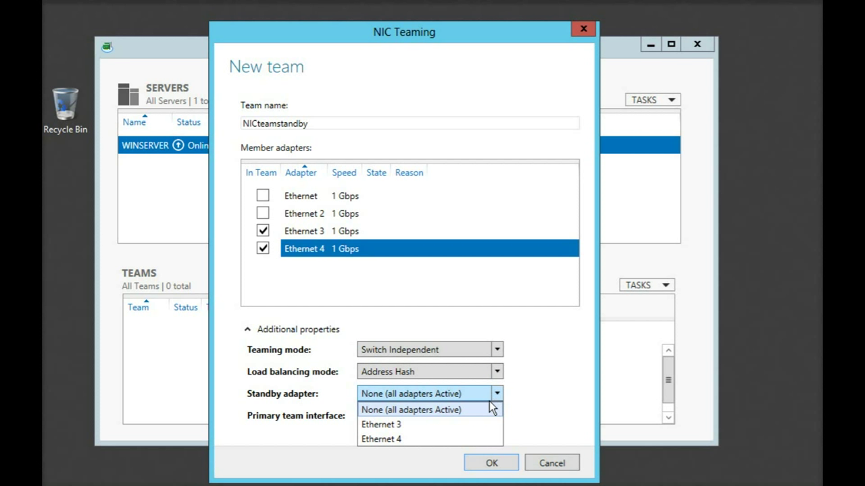
click(454, 439)
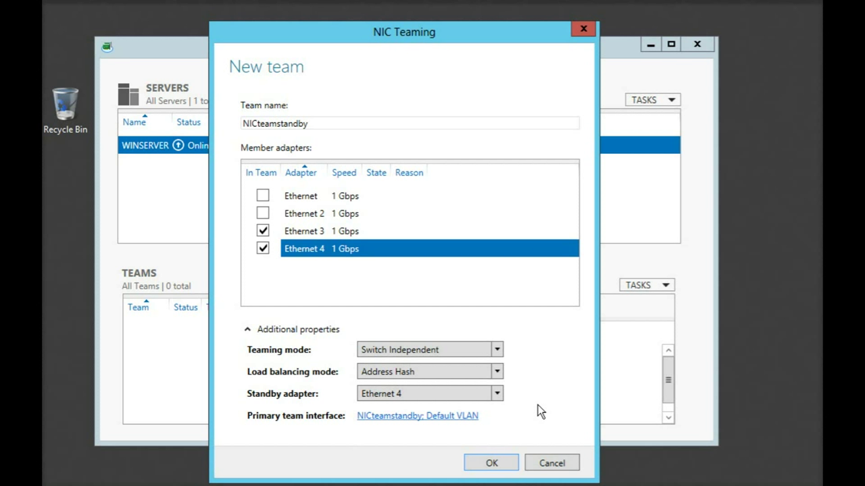
click(492, 463)
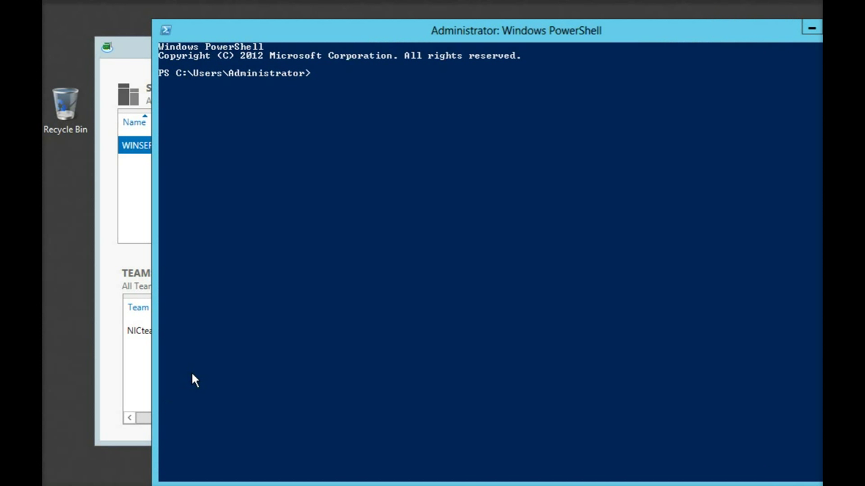
Launch Control Panel from Windows PowerShell with the control command and open the Network Connections adapter list.
drag(368, 30, 314, 24)
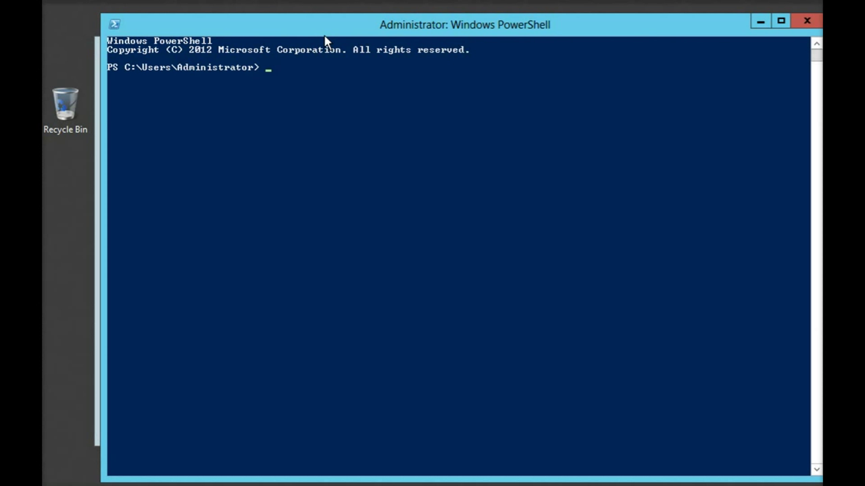
text(control)
key(Return)
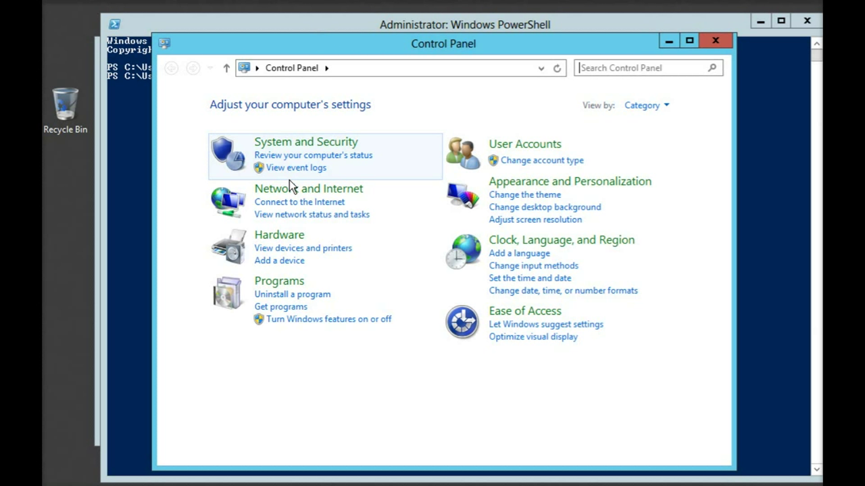
click(289, 188)
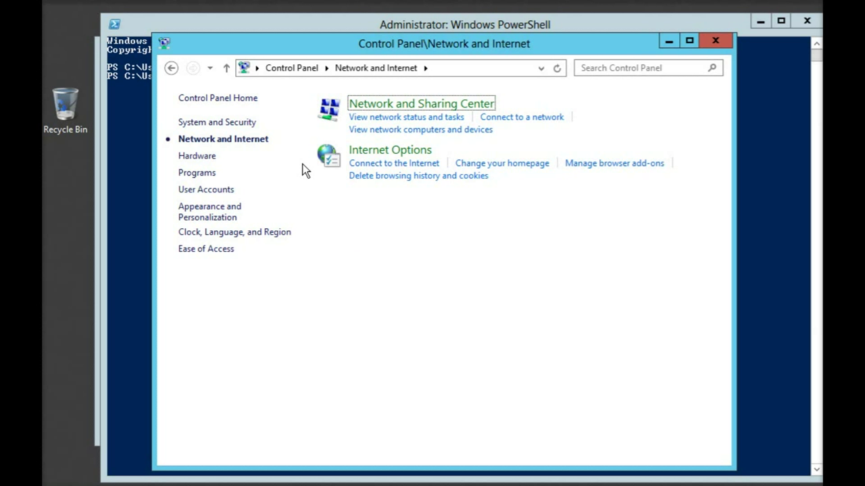
click(377, 119)
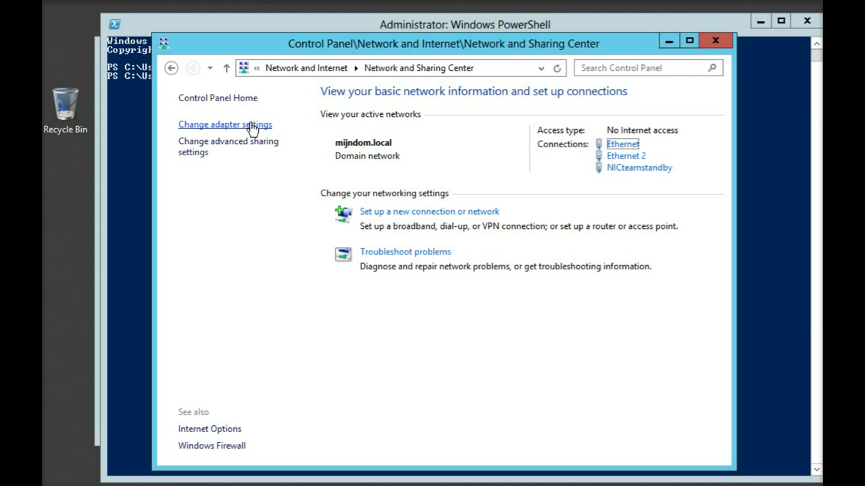
click(249, 123)
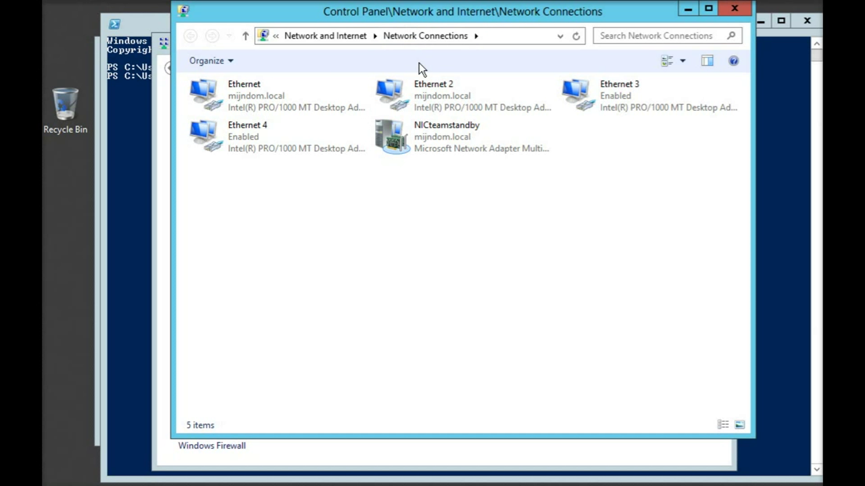
drag(404, 9, 411, 32)
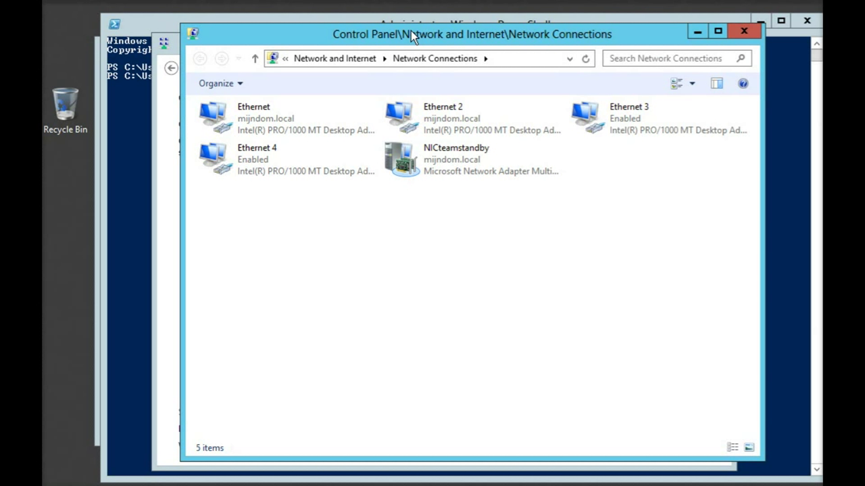
Return to PowerShell and start a continuous ping with ping -t 192.168.58.1.
click(144, 114)
text(ping 192)
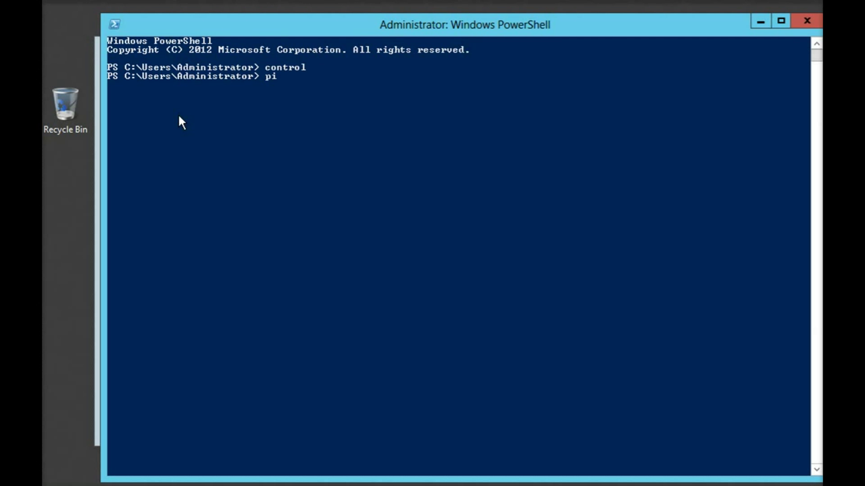
text(.168.58.1)
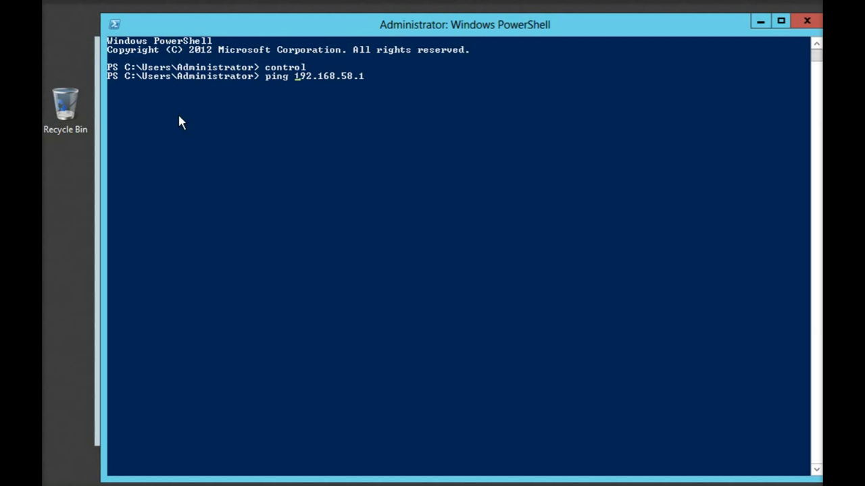
text(-t)
key(Return)
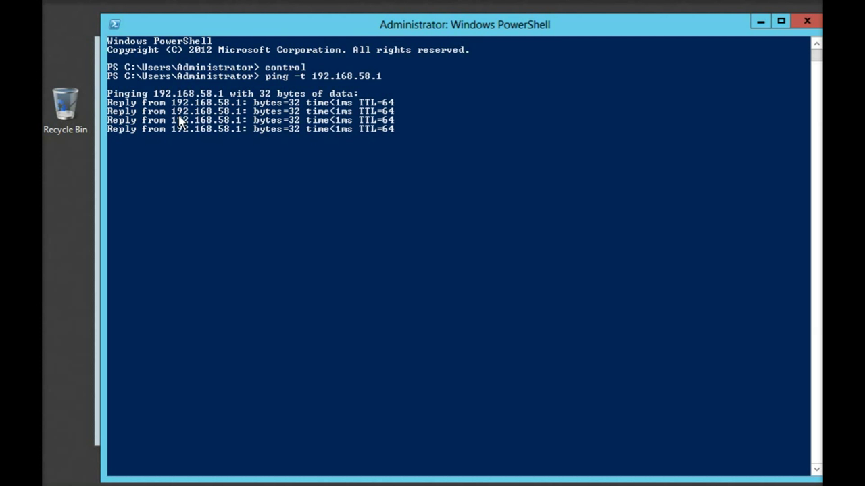
Switch to Network Connections and disable the Ethernet 3 adapter while the ping runs.
key(alt+Tab)
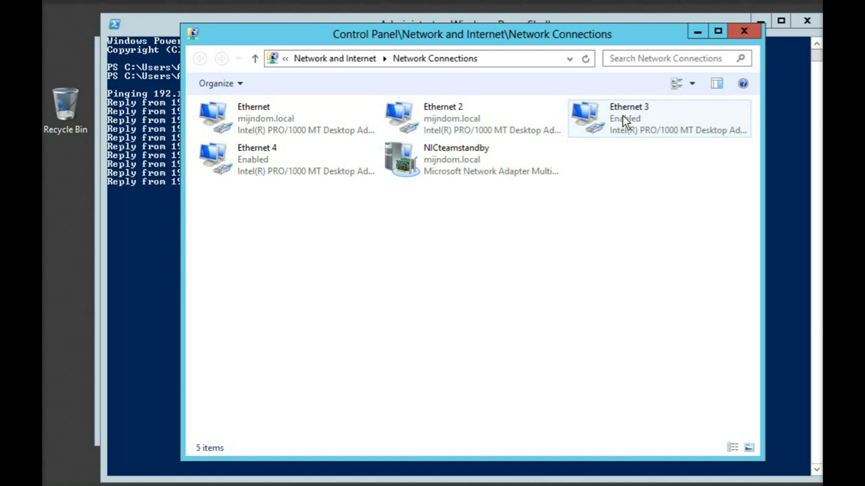
right_click(622, 115)
click(647, 125)
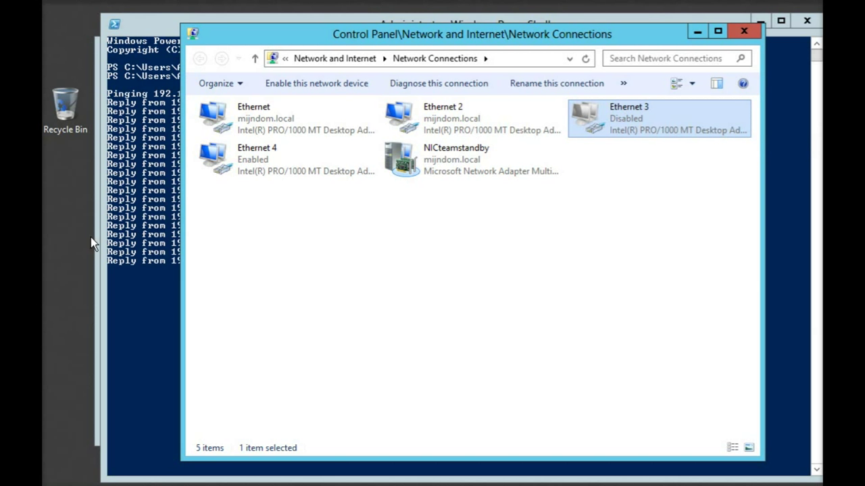
Switch to NIC Teaming and check the member adapters' states in the properties of NICteamstandby.
key(alt+Tab)
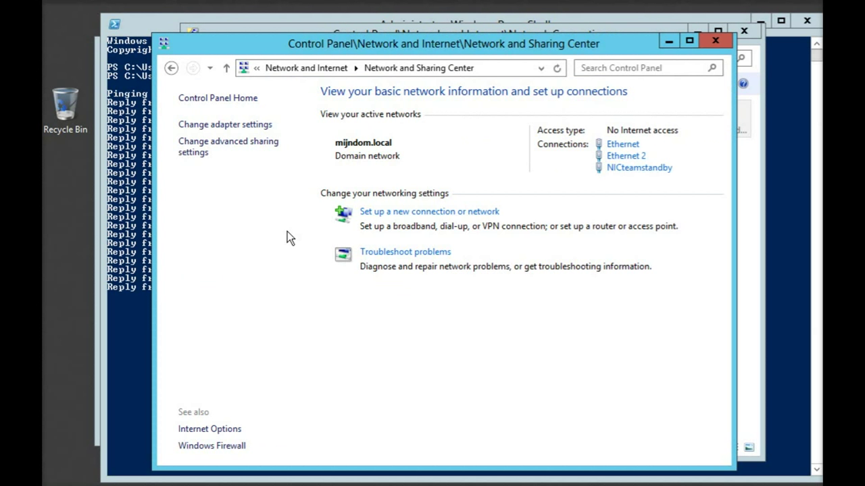
key(alt+Tab)
key(alt+Tab)
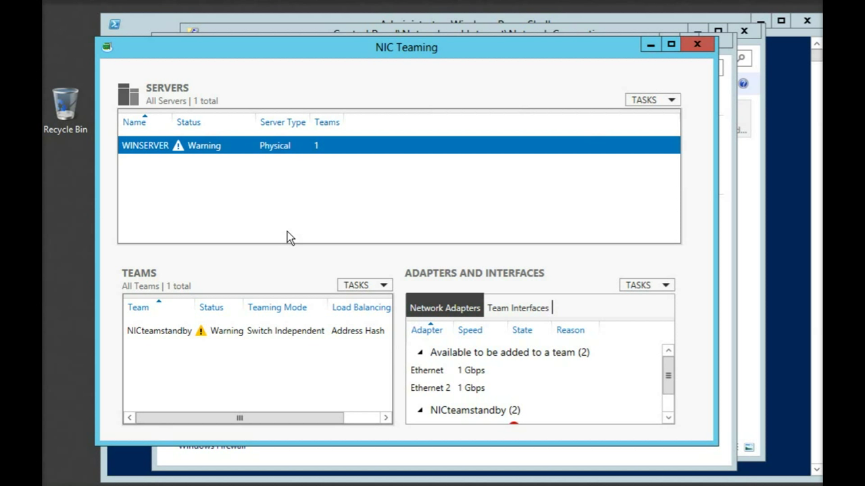
click(207, 332)
double_click(207, 331)
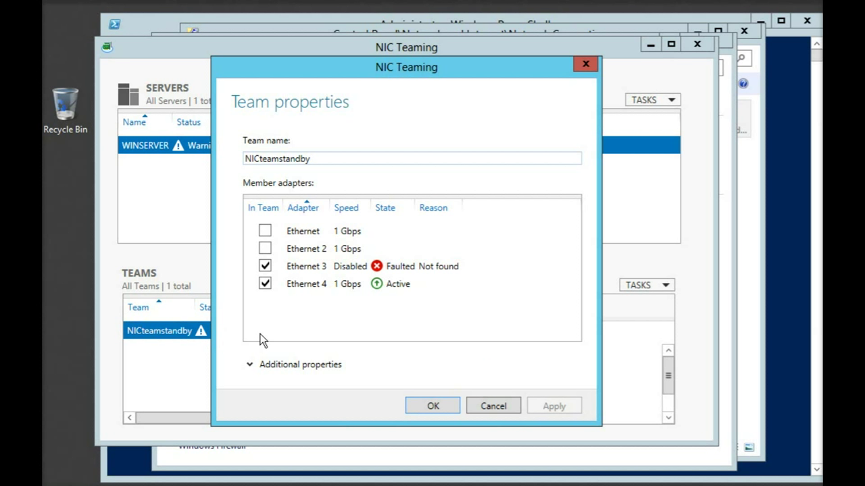
click(434, 406)
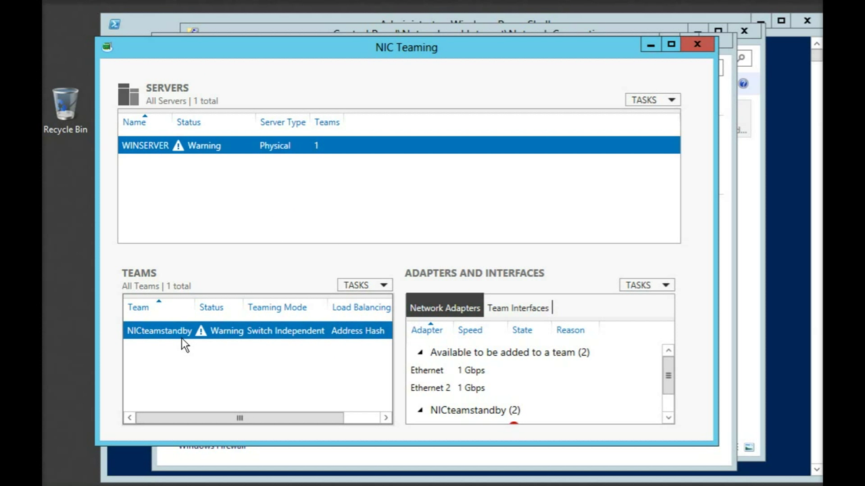
Delete the team NICteamstandby and confirm the deletion.
right_click(212, 328)
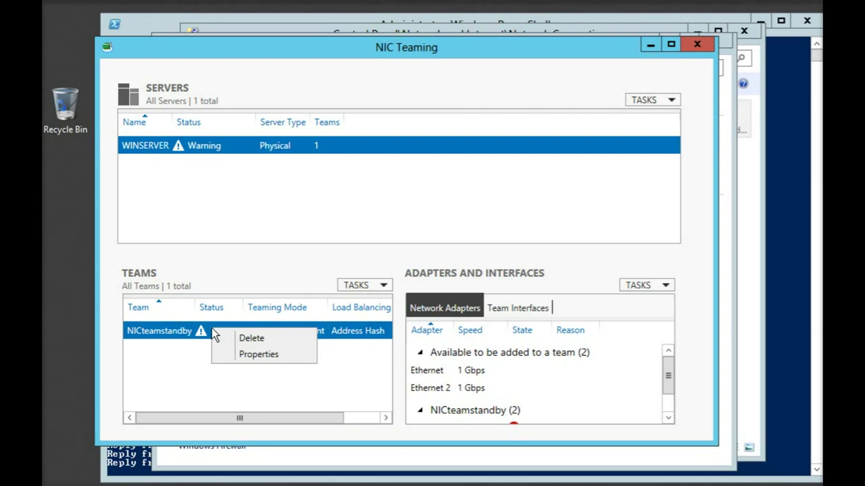
click(238, 338)
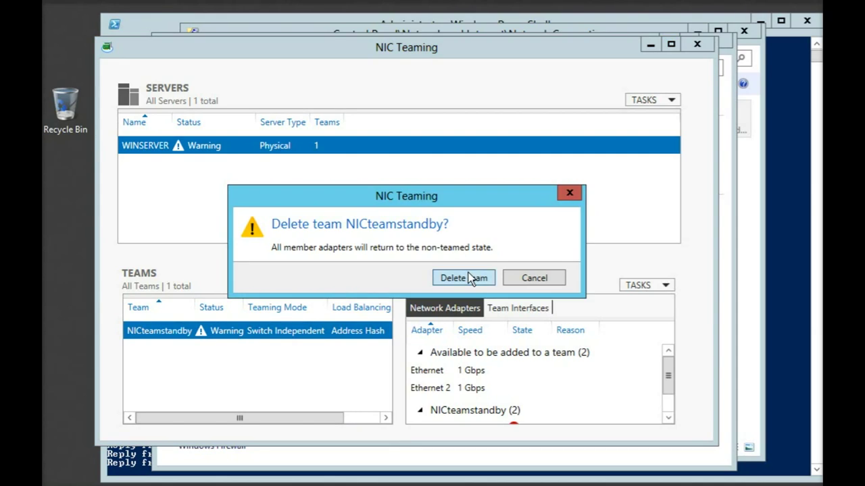
click(468, 277)
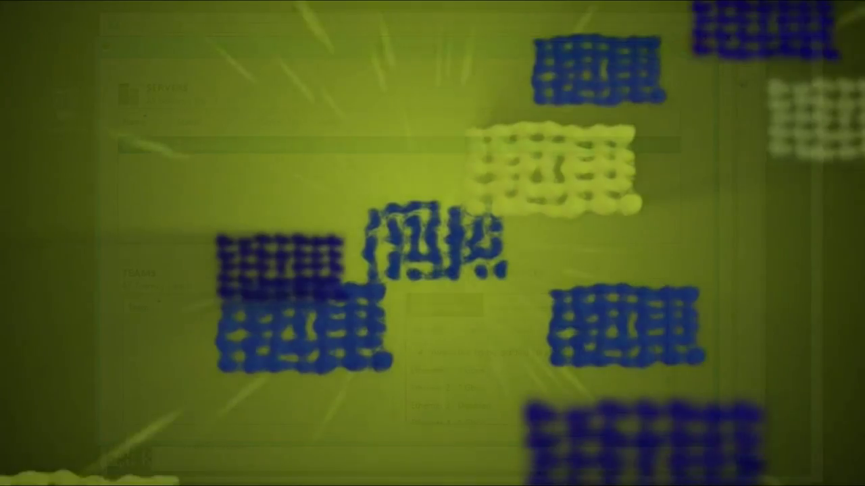